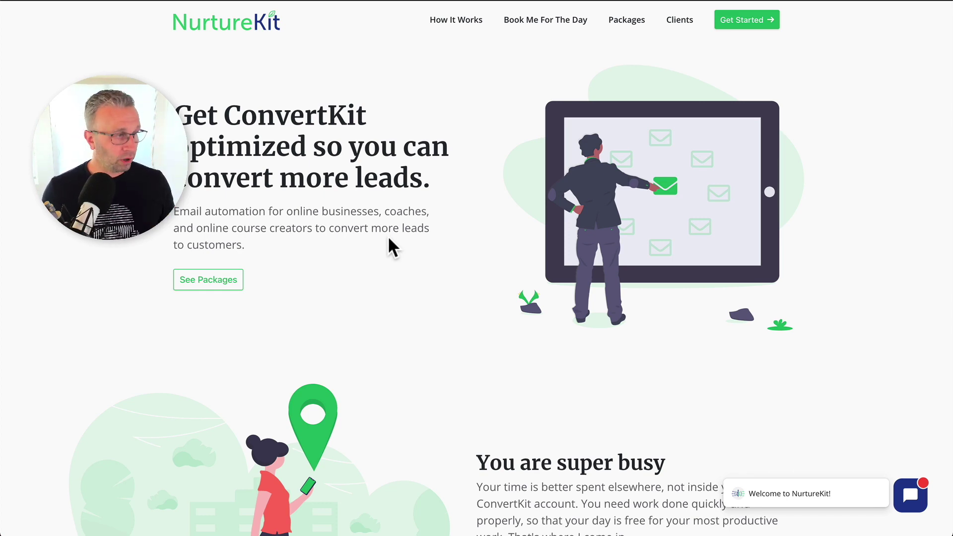
Bring up the exit popup on the NurtureKit homepage, close it and open the Clients page
{"action": "mouse_move", "coordinate": [295, 3]}
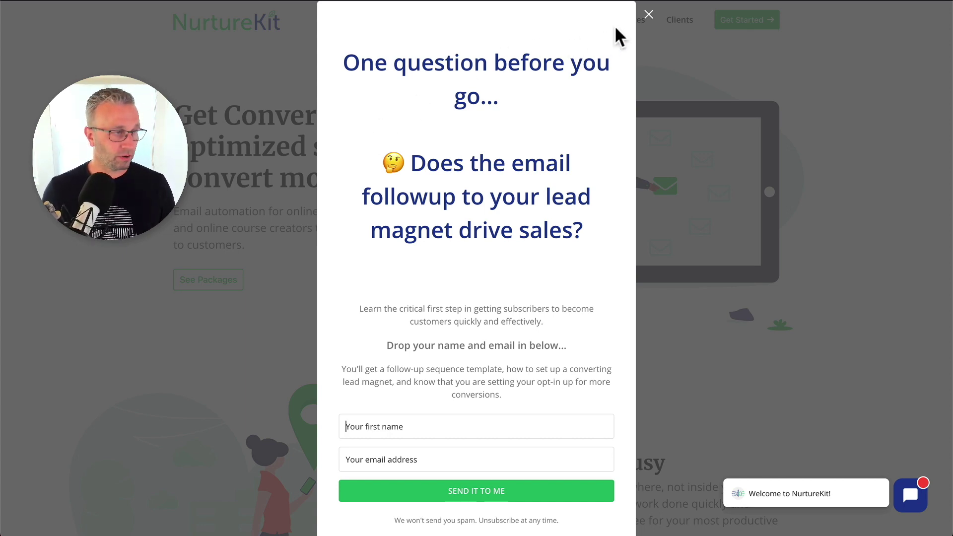
{"action": "left_click", "coordinate": [649, 16]}
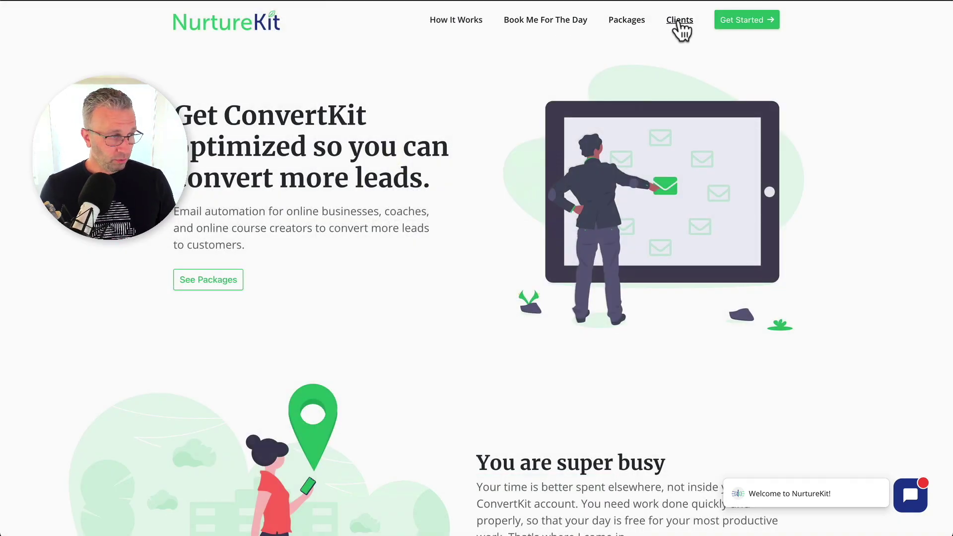
{"action": "left_click", "coordinate": [680, 24]}
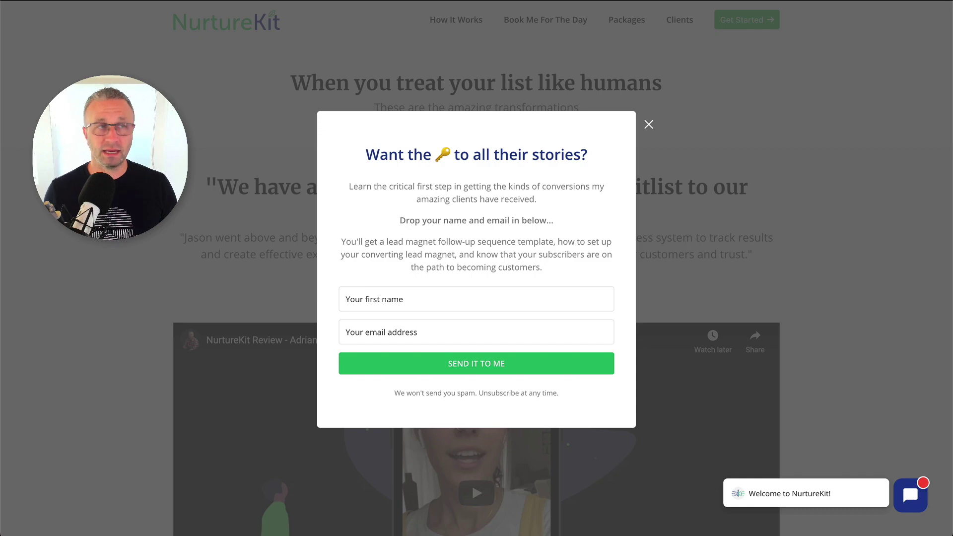
Switch to ConvertKit and show the account's landing pages and forms as a list
{"action": "left_click", "coordinate": [96, 1]}
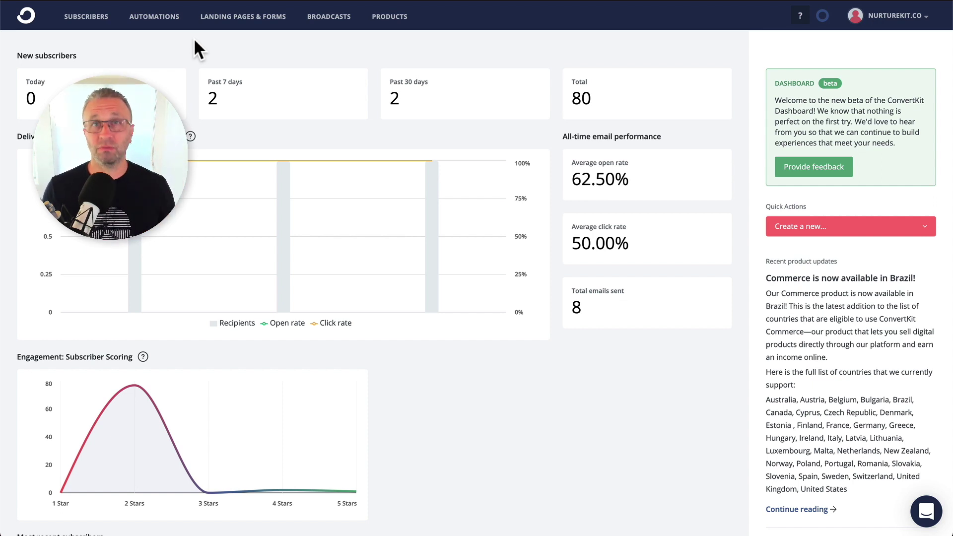
{"action": "left_click", "coordinate": [226, 19]}
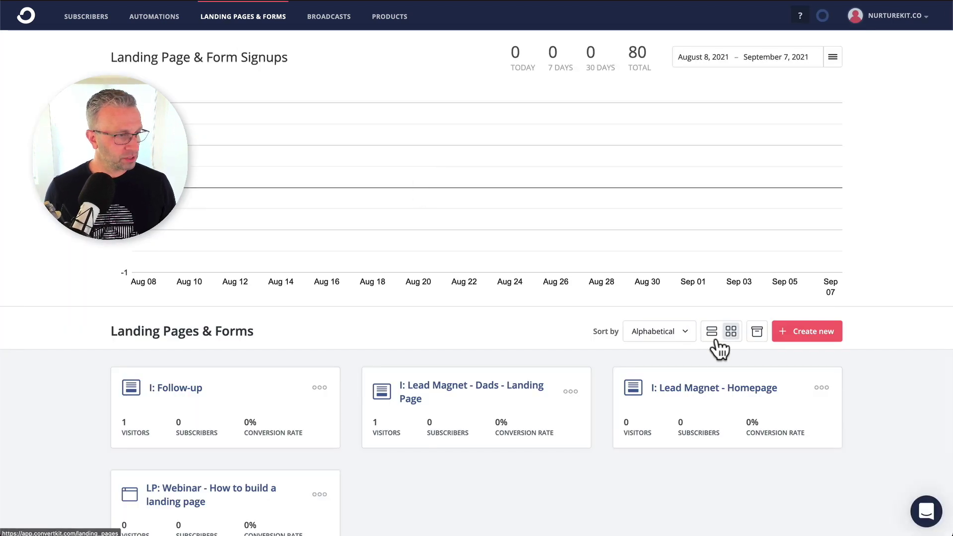
{"action": "left_click", "coordinate": [711, 333]}
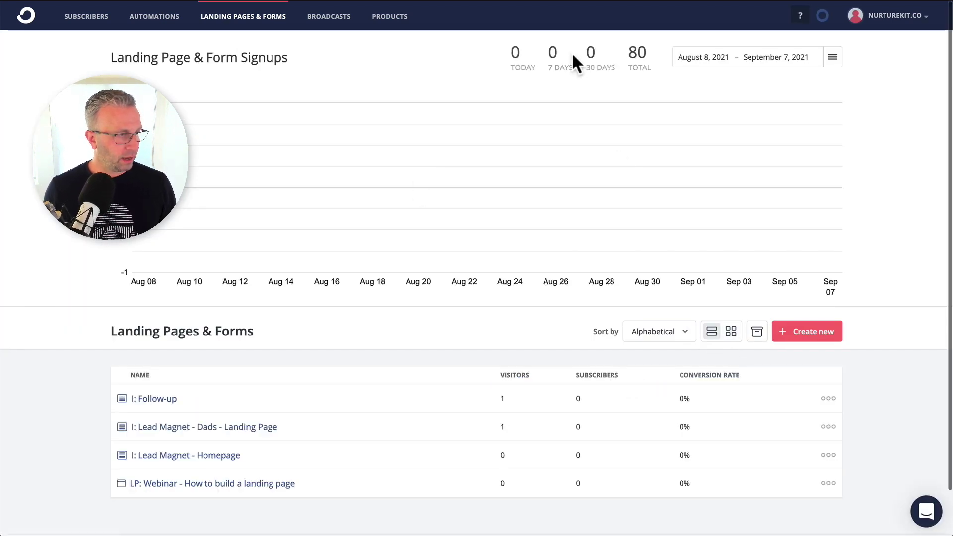
Create a new form in the Modal display format using the Mills template
{"action": "left_click", "coordinate": [826, 339]}
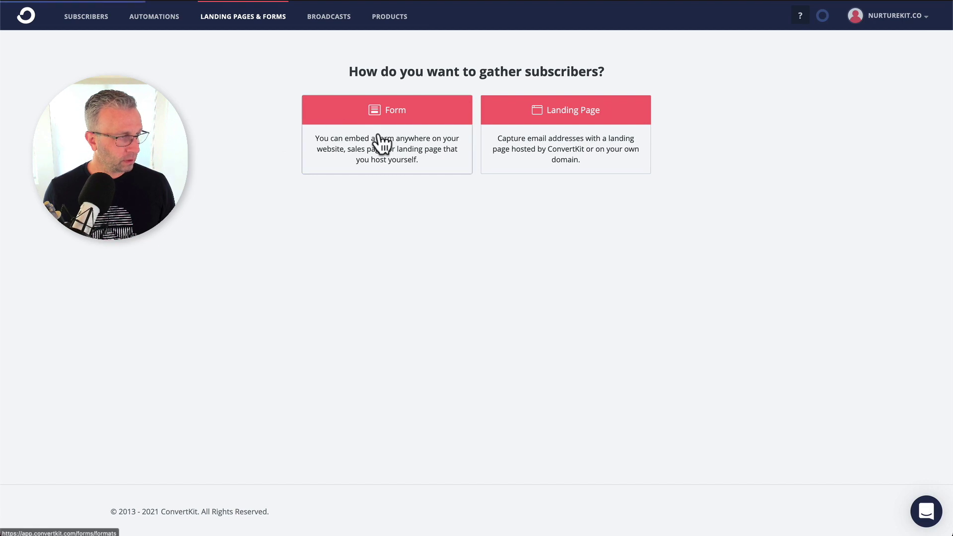
{"action": "left_click", "coordinate": [382, 144]}
{"action": "left_click", "coordinate": [399, 211]}
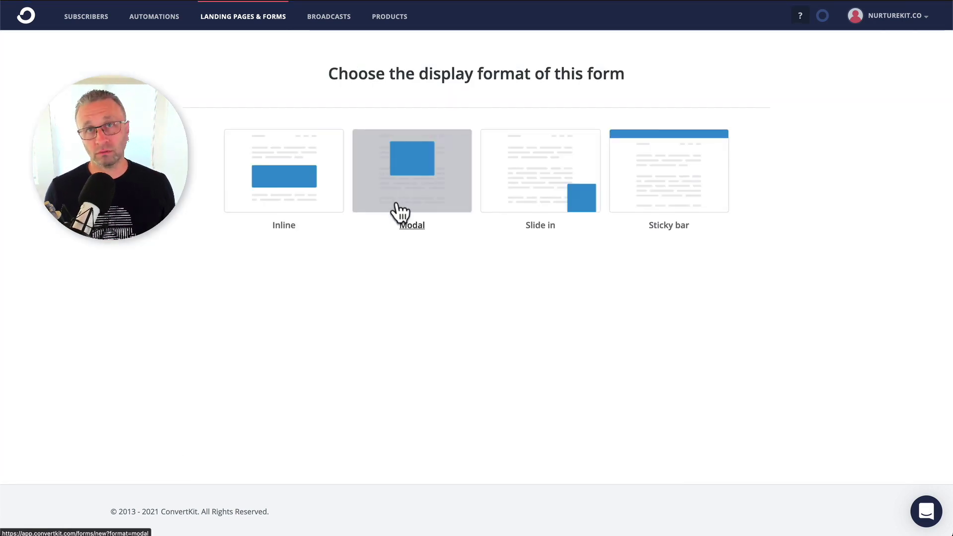
{"action": "left_click", "coordinate": [300, 425]}
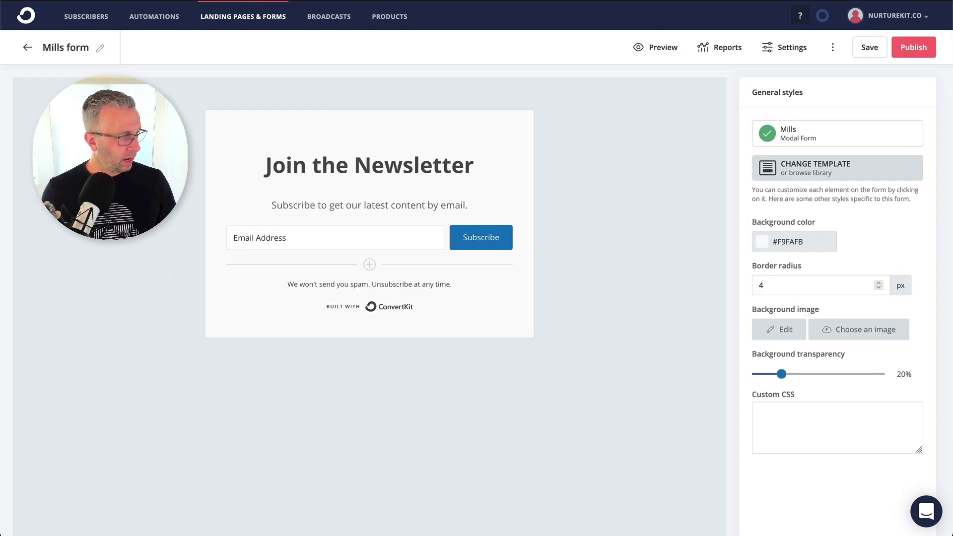
Rename the form as "EM: Lead Magnet - Homepage"
{"action": "left_click", "coordinate": [102, 47]}
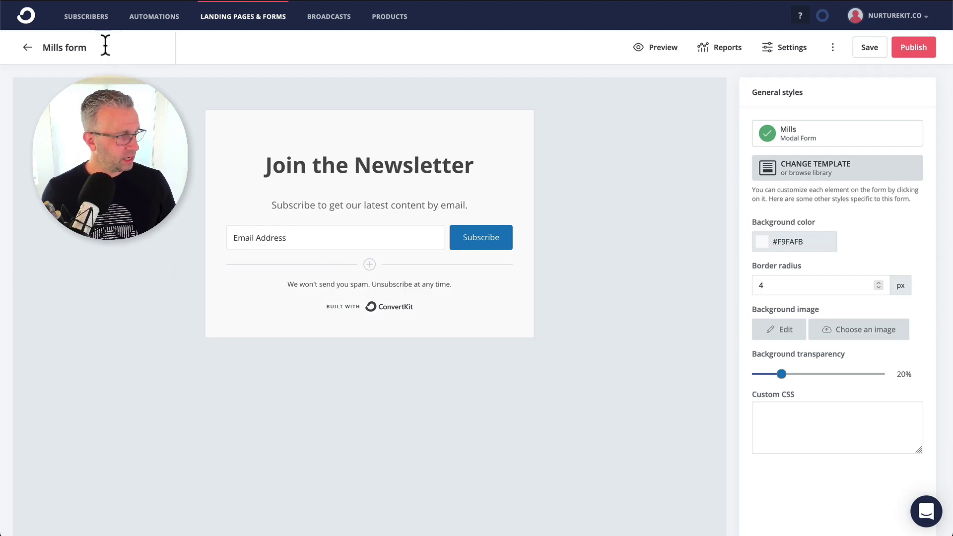
{"action": "triple_click", "coordinate": [75, 50]}
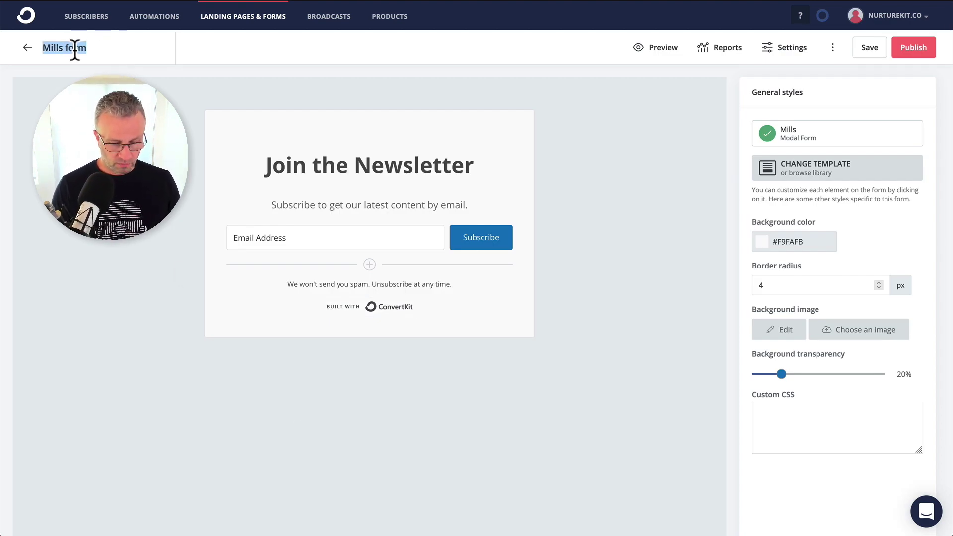
{"action": "type", "text": "EM"}
{"action": "type", "text": ": "}
{"action": "type", "text": "Lead Magnet -"}
{"action": "type", "text": " Homepage"}
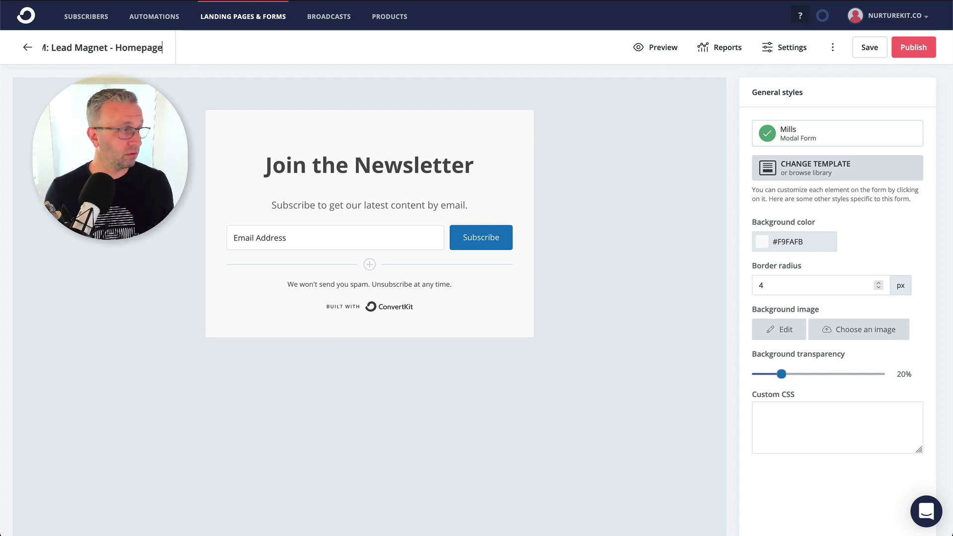
{"action": "key", "text": "Return"}
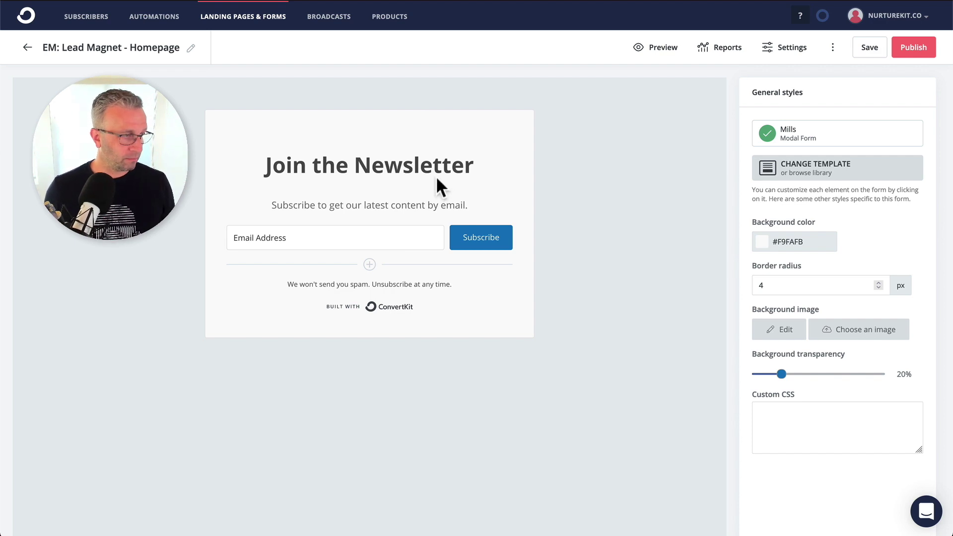
Set the form's headline to "Before you go..." and its subheader to "Would like to give you a secret on the best way to ____"
{"action": "triple_click", "coordinate": [435, 173]}
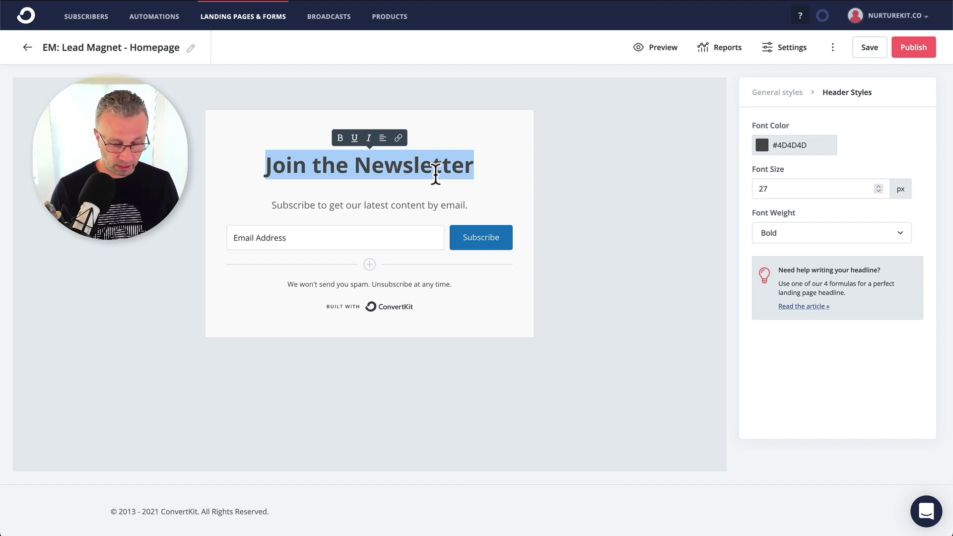
{"action": "type", "text": "Before you go..."}
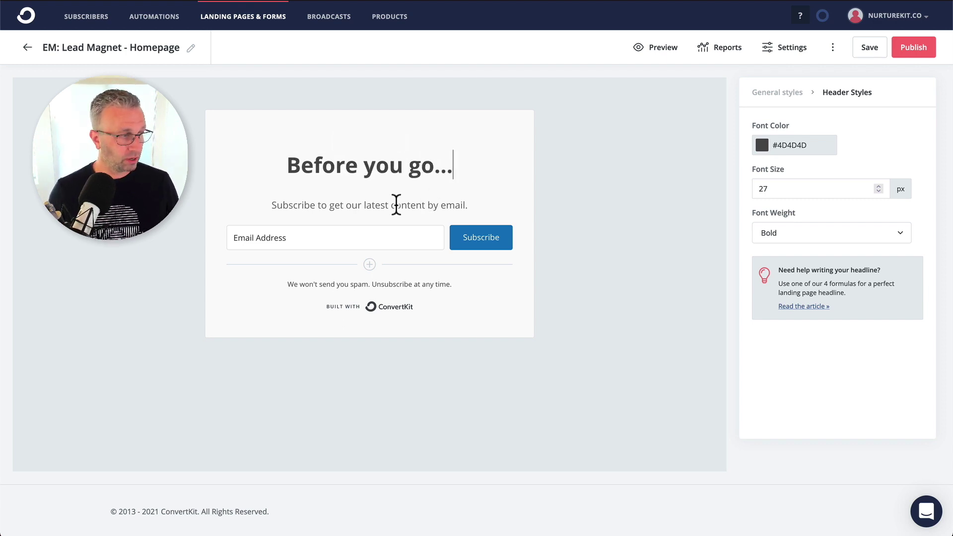
{"action": "triple_click", "coordinate": [396, 205]}
{"action": "type", "text": "Wou"}
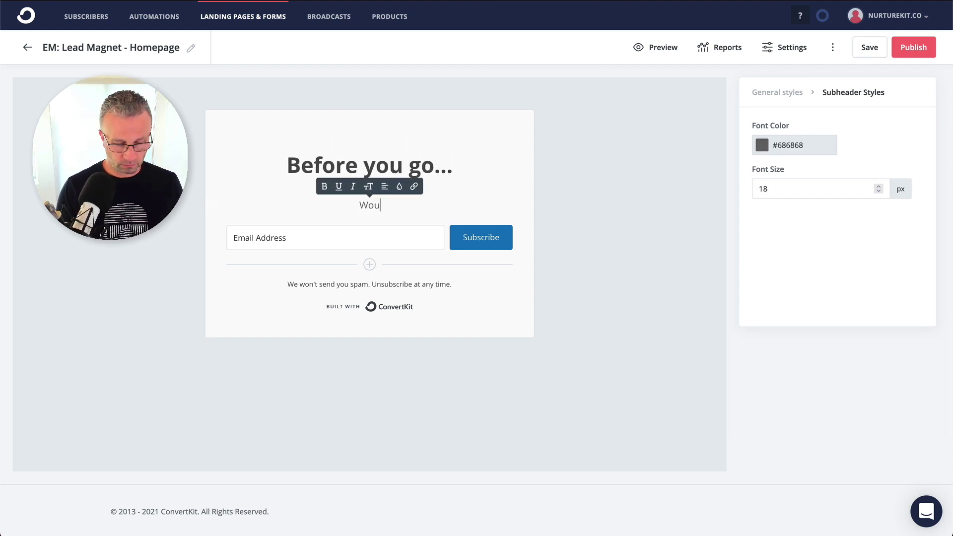
{"action": "type", "text": "ld I"}
{"action": "type", "text": "ike to give you a"}
{"action": "type", "text": " secret"}
{"action": "type", "text": ","}
{"action": "key", "text": "BackSpace"}
{"action": "type", "text": "on th"}
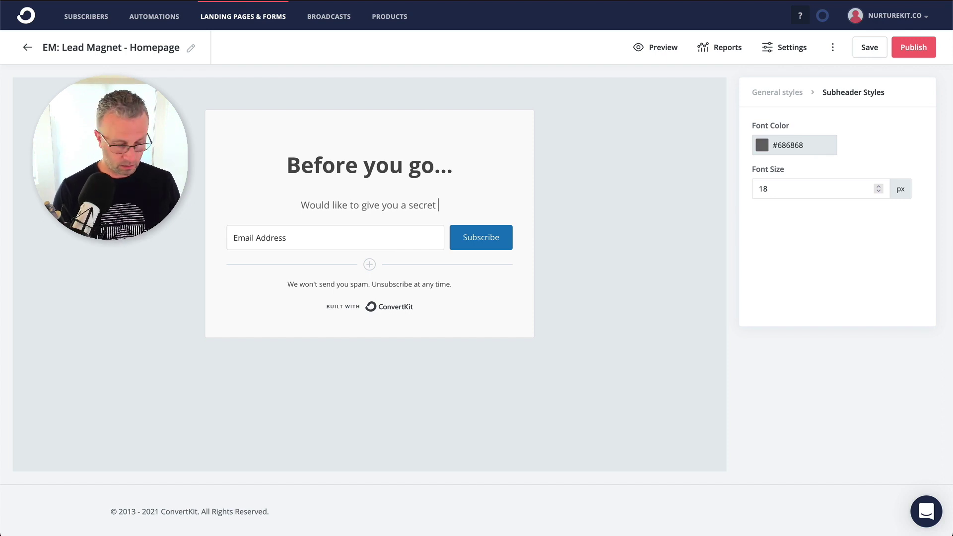
{"action": "type", "text": "e"}
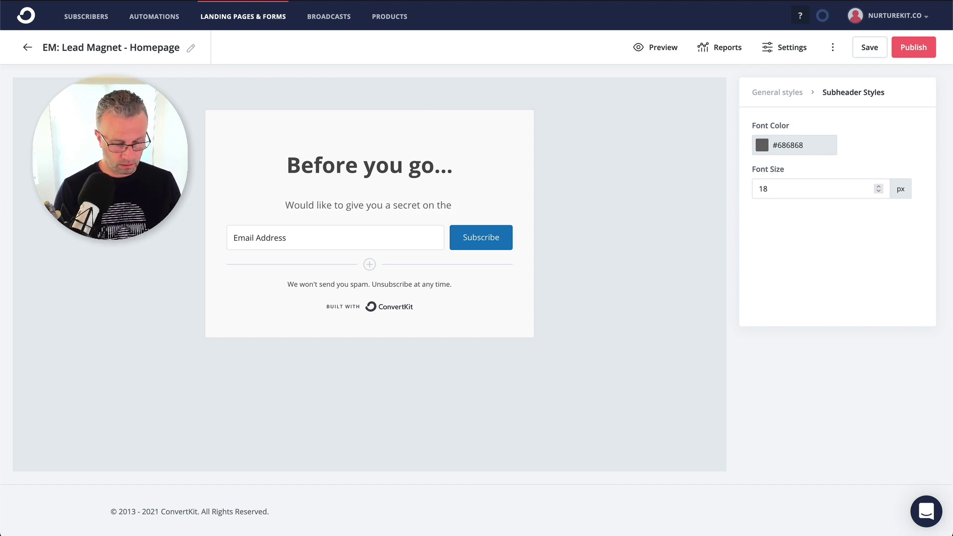
{"action": "type", "text": " best way to ____"}
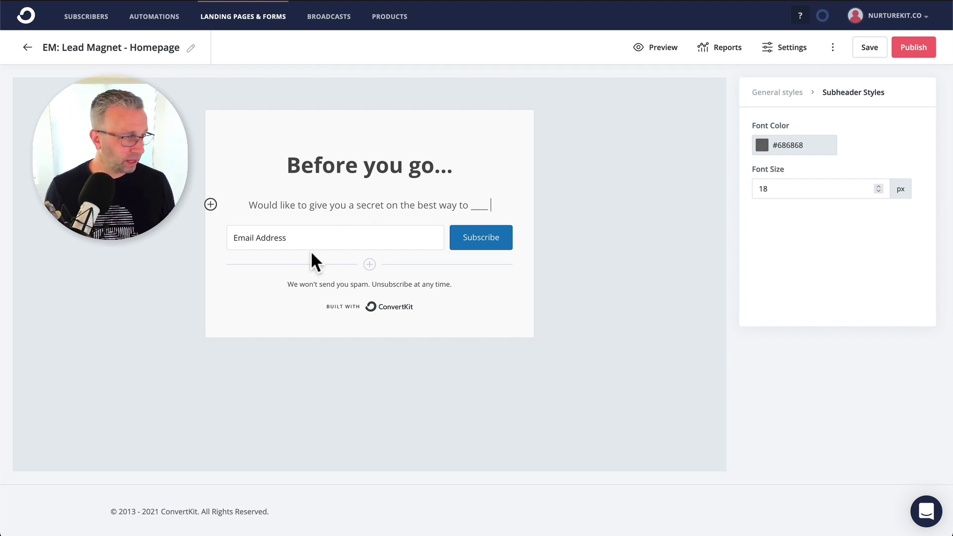
Add a custom field for First Name to the form and place it above the Email Address field
{"action": "left_click", "coordinate": [320, 238]}
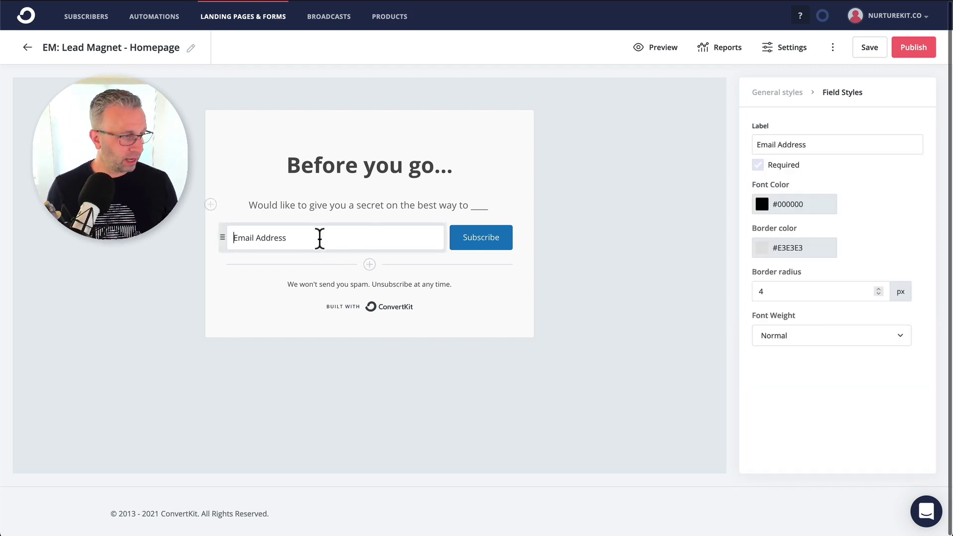
{"action": "left_click", "coordinate": [369, 265]}
{"action": "left_click", "coordinate": [833, 183]}
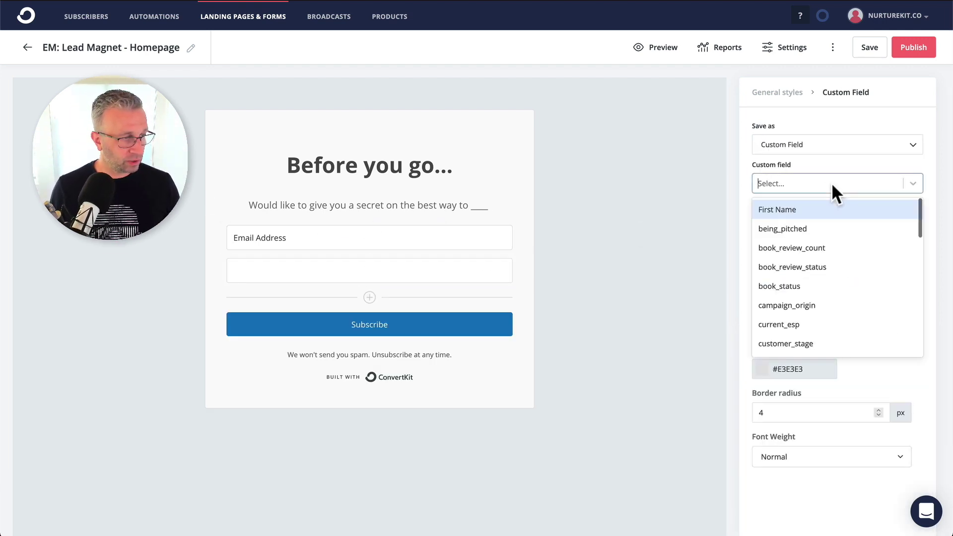
{"action": "left_click", "coordinate": [820, 207]}
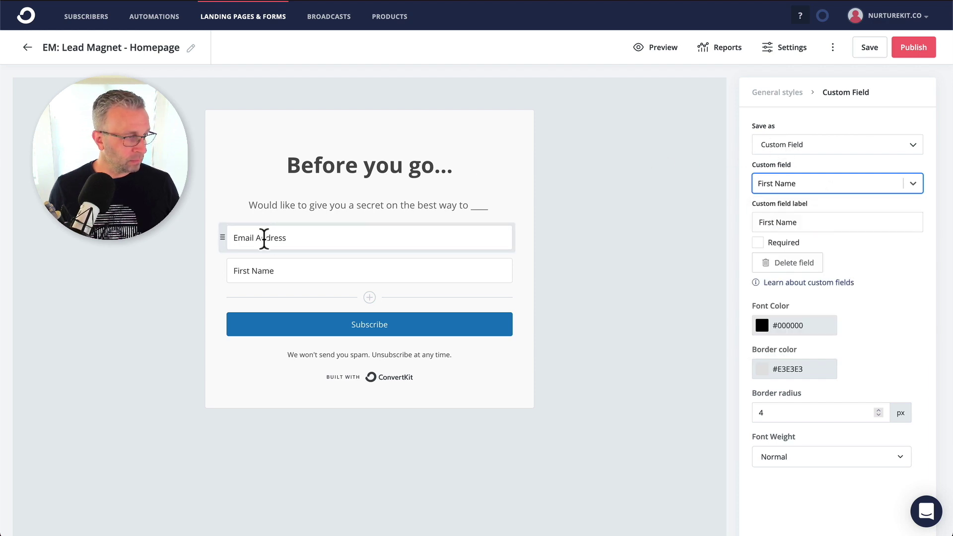
{"action": "left_click_drag", "start_coordinate": [215, 266], "coordinate": [222, 238]}
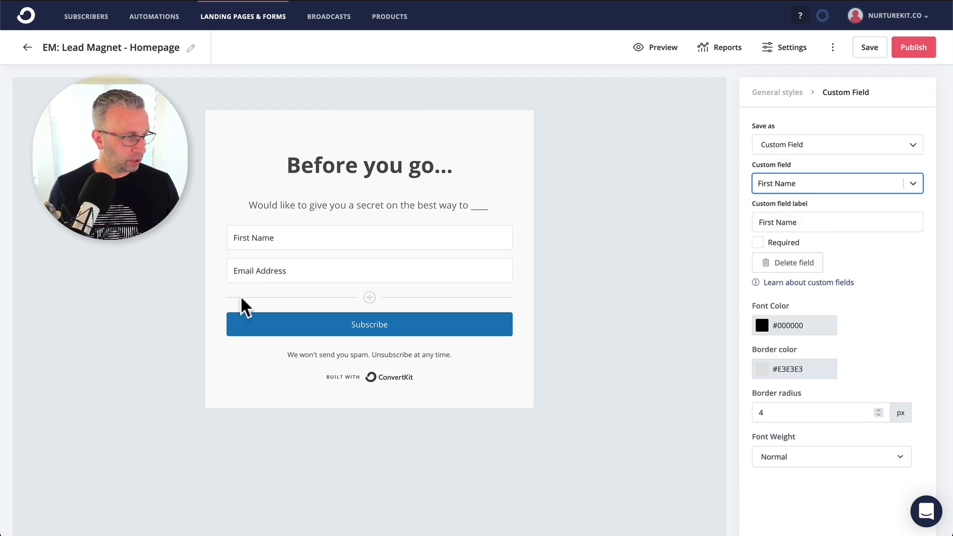
Change the Subscribe button's text to "Send it to me!" and save the form
{"action": "left_click", "coordinate": [388, 327]}
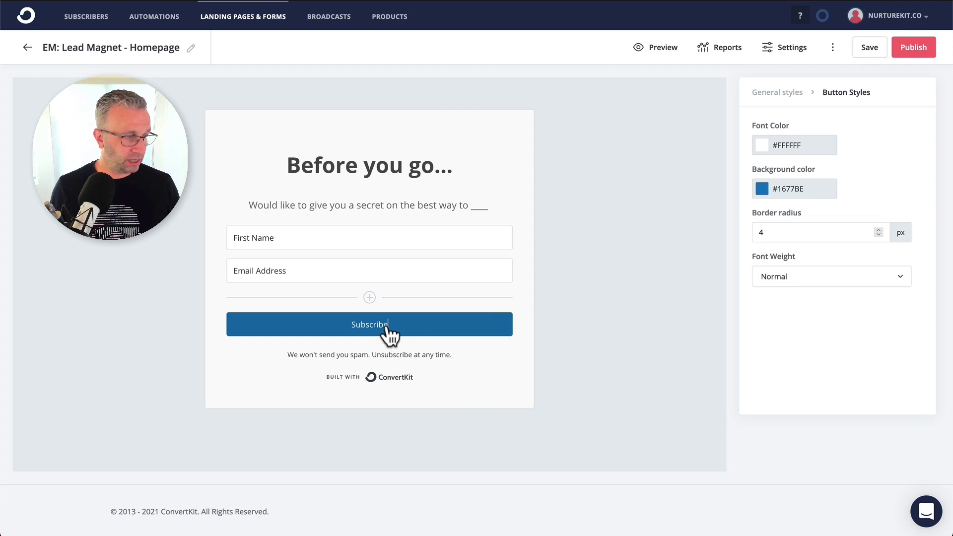
{"action": "left_click_drag", "start_coordinate": [389, 330], "coordinate": [347, 328]}
{"action": "type", "text": "Se"}
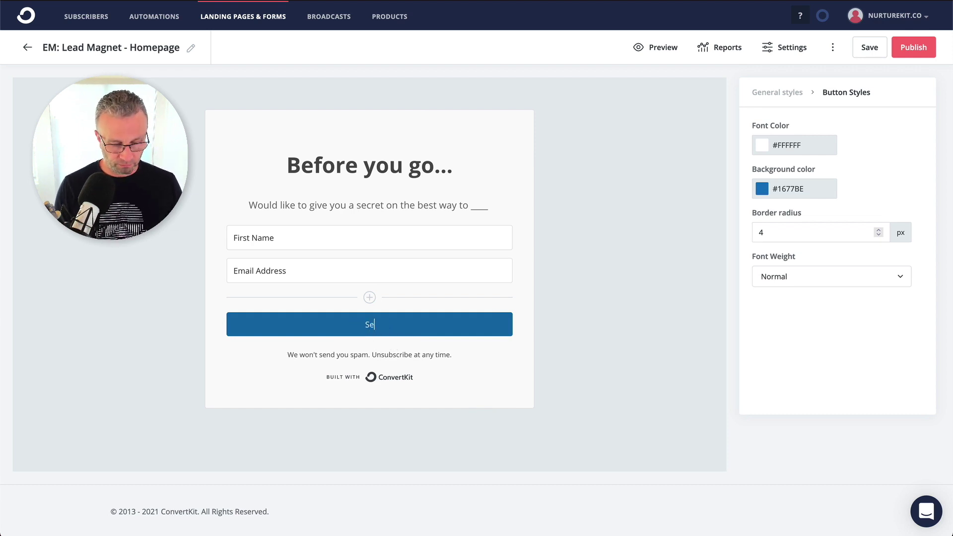
{"action": "type", "text": "nd it to me"}
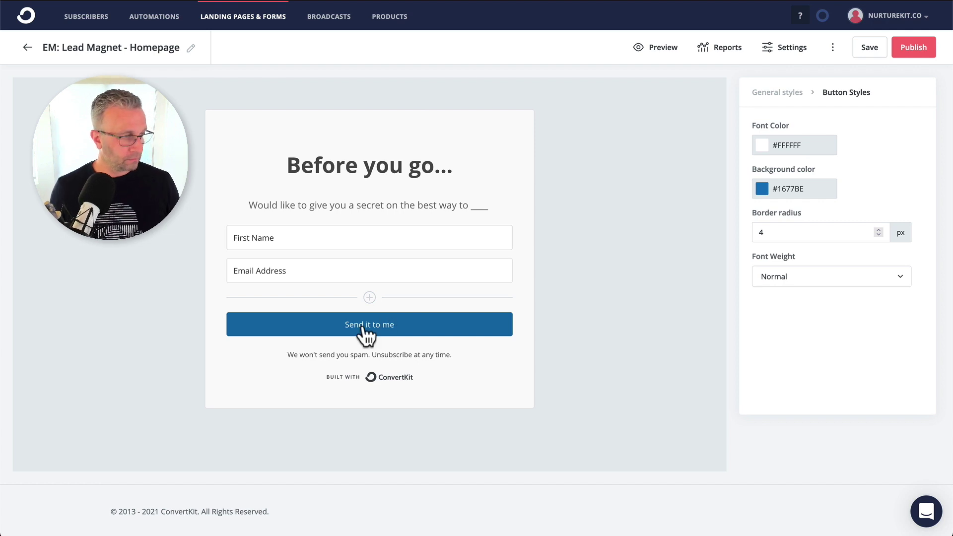
{"action": "type", "text": "!"}
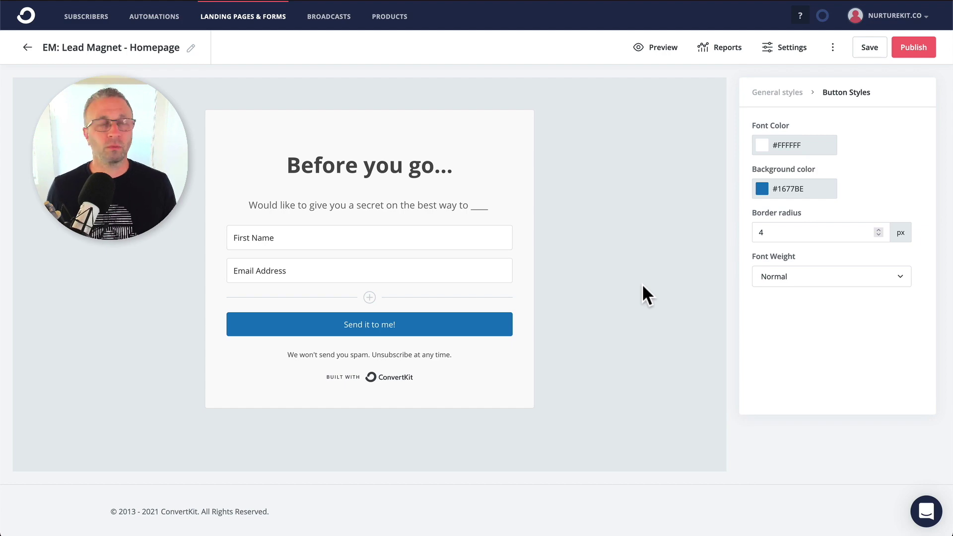
{"action": "left_click", "coordinate": [863, 52]}
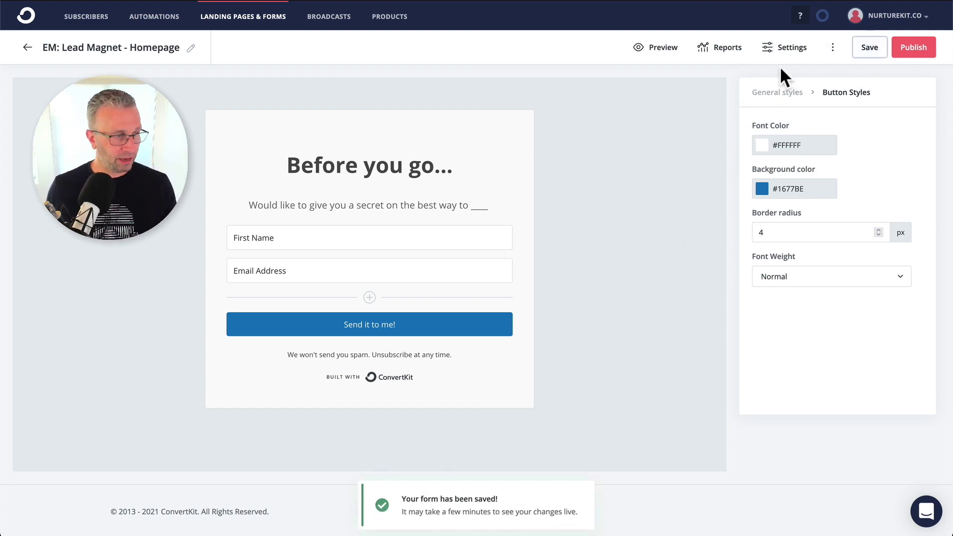
Set the form to display to visitors on Exit Intent and save the form settings
{"action": "left_click", "coordinate": [795, 50]}
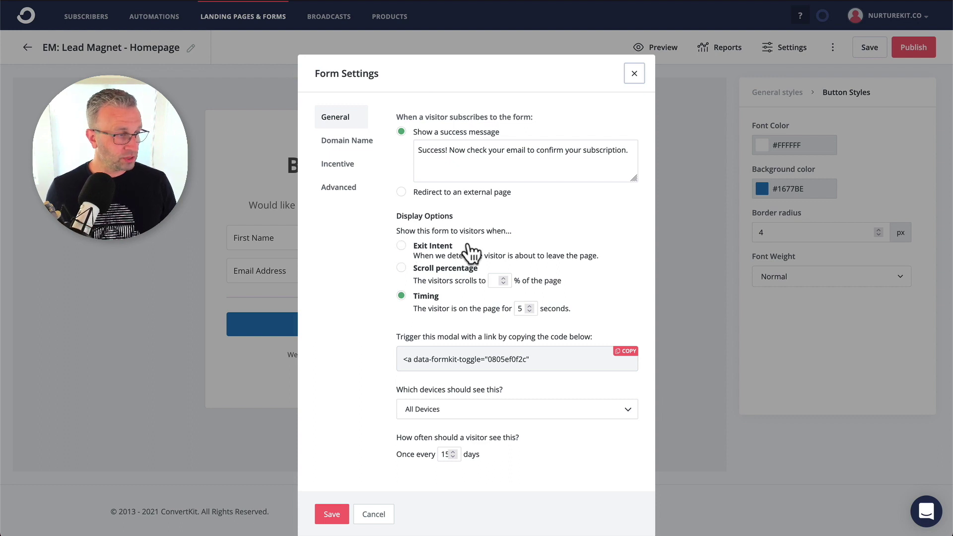
{"action": "left_click", "coordinate": [402, 247]}
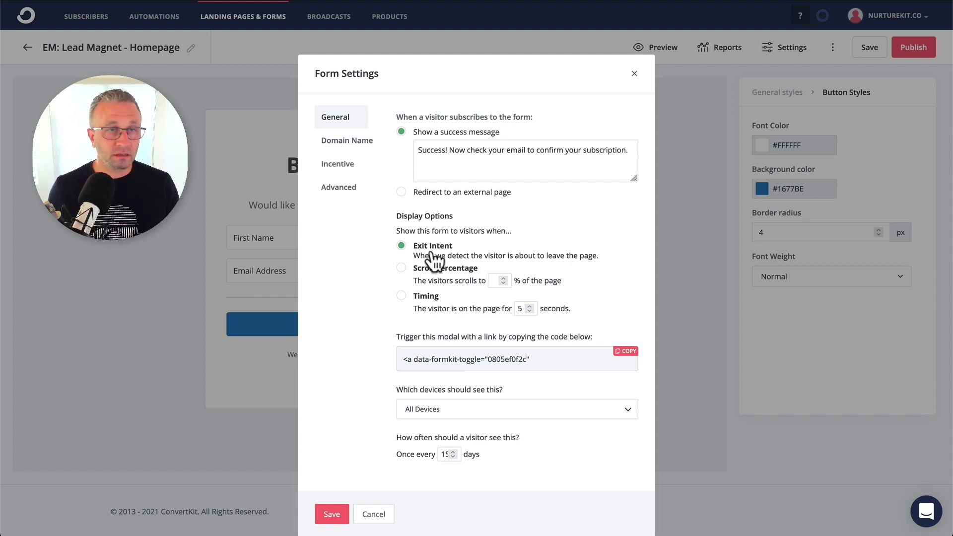
{"action": "left_click", "coordinate": [331, 514]}
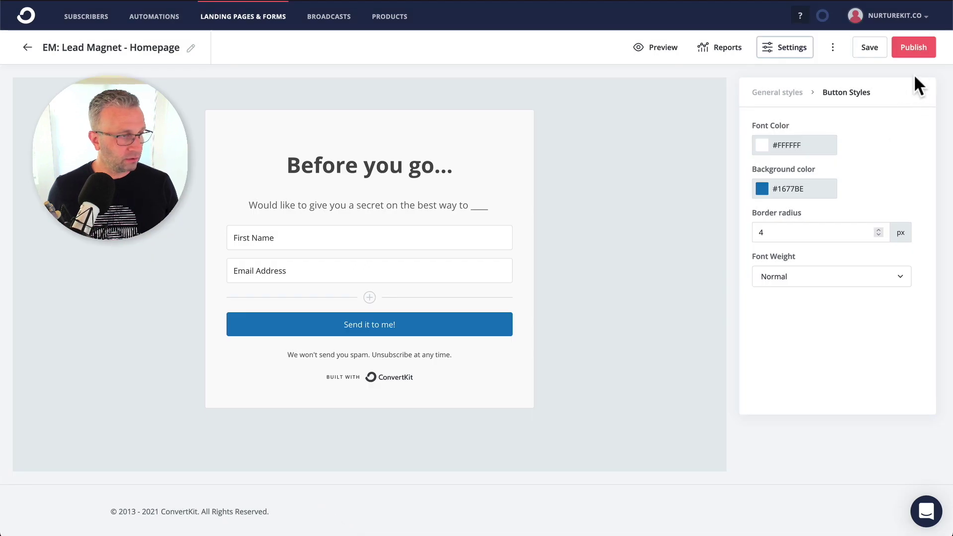
Publish the form and select its one-line JavaScript embed code
{"action": "left_click", "coordinate": [921, 48]}
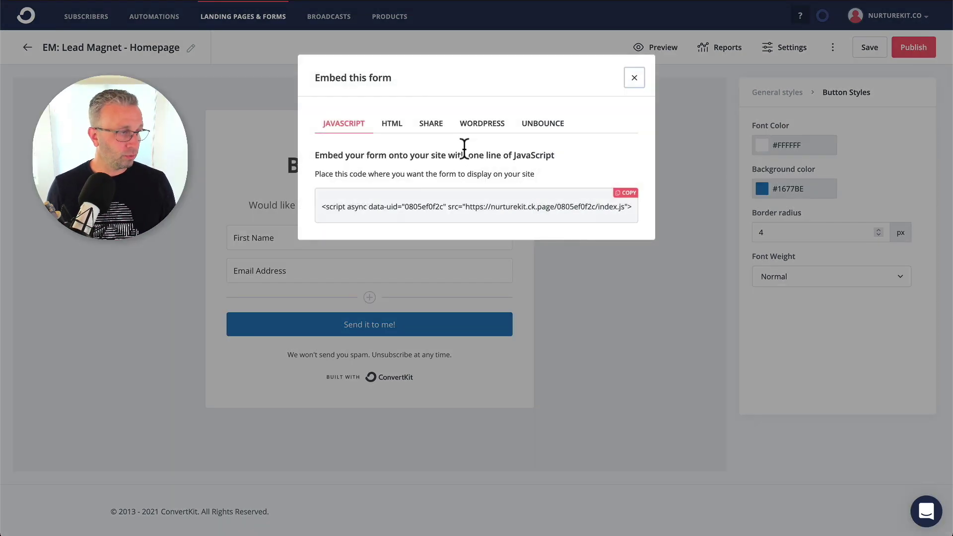
{"action": "left_click", "coordinate": [431, 211]}
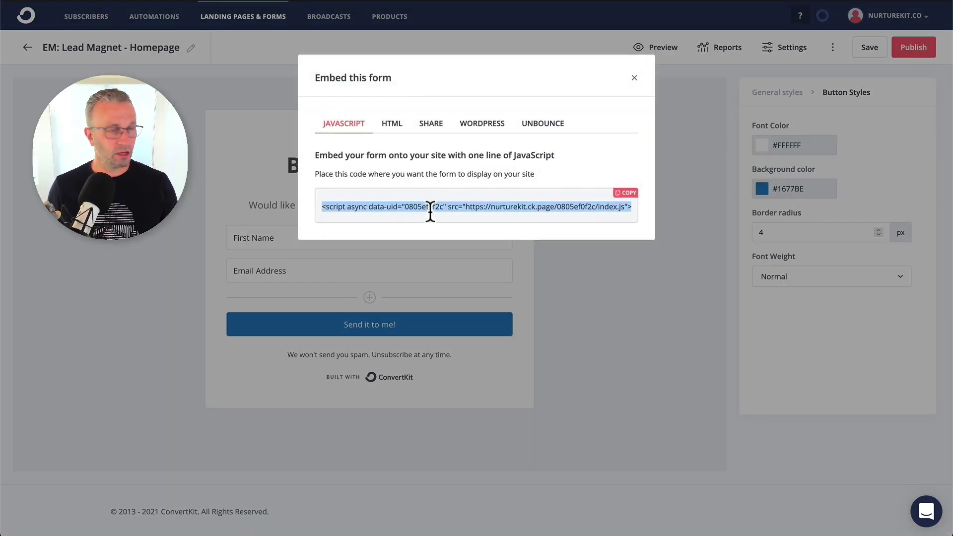